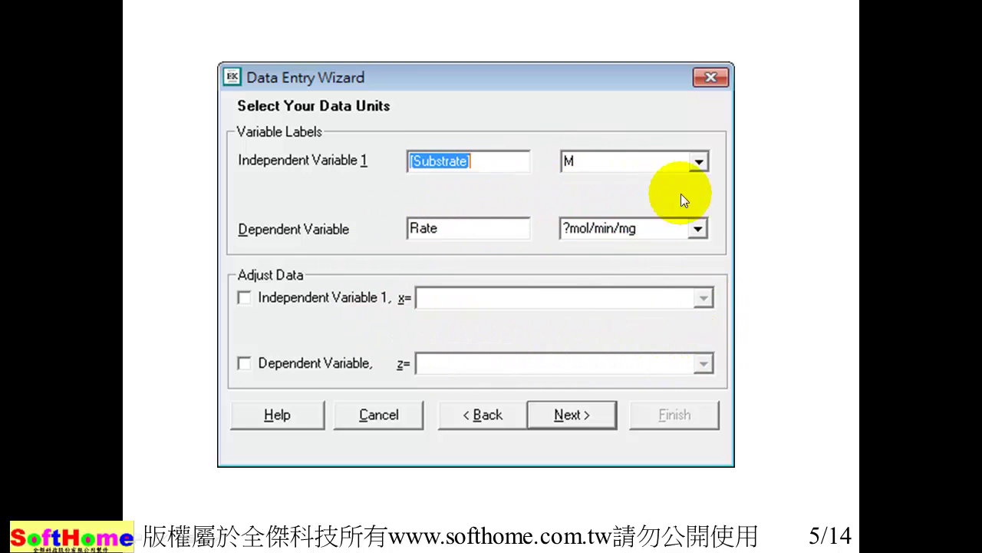
click(702, 261)
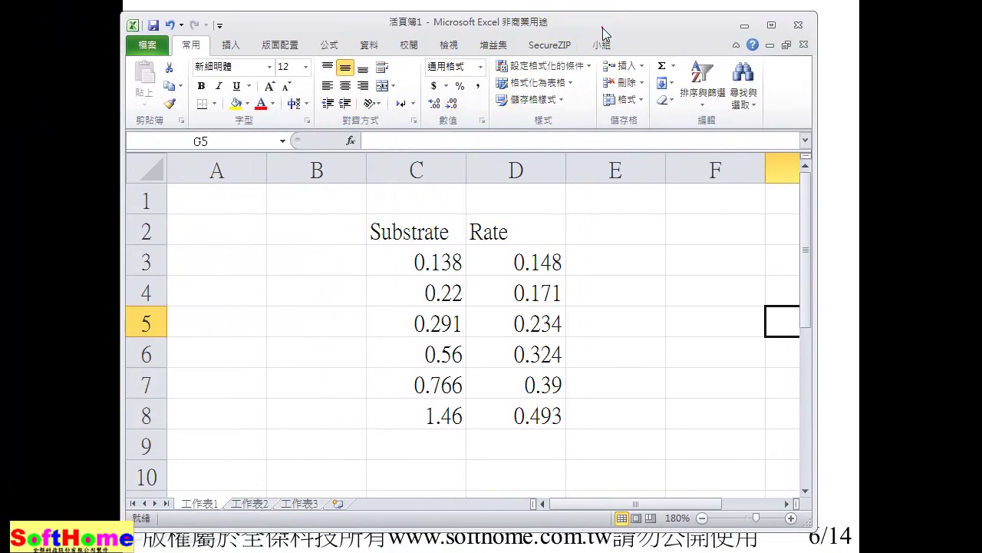
Copy the Substrate and Rate values in C3:D8 of the Excel worksheet and minimize the workbook.
drag(591, 30, 581, 39)
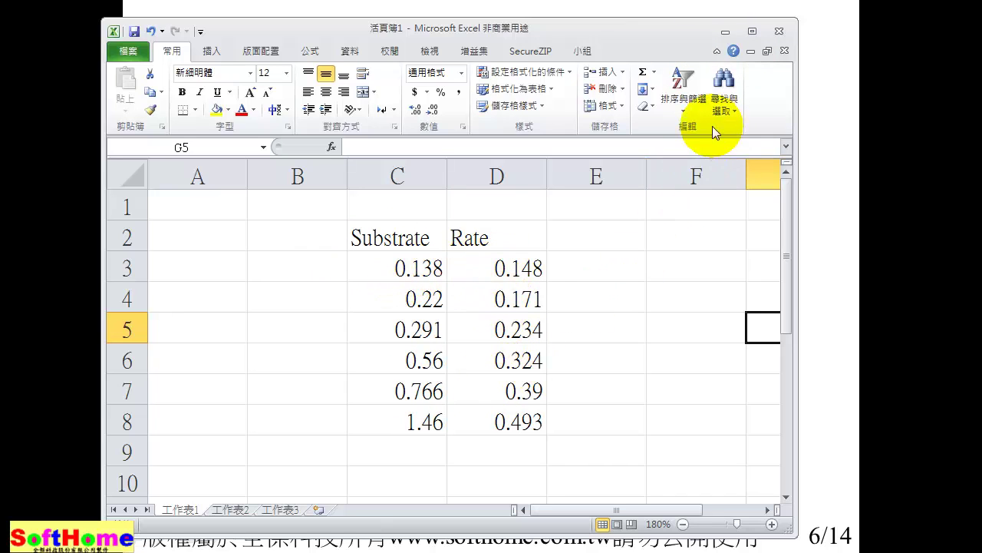
click(405, 267)
drag(406, 268, 499, 414)
right_click(496, 375)
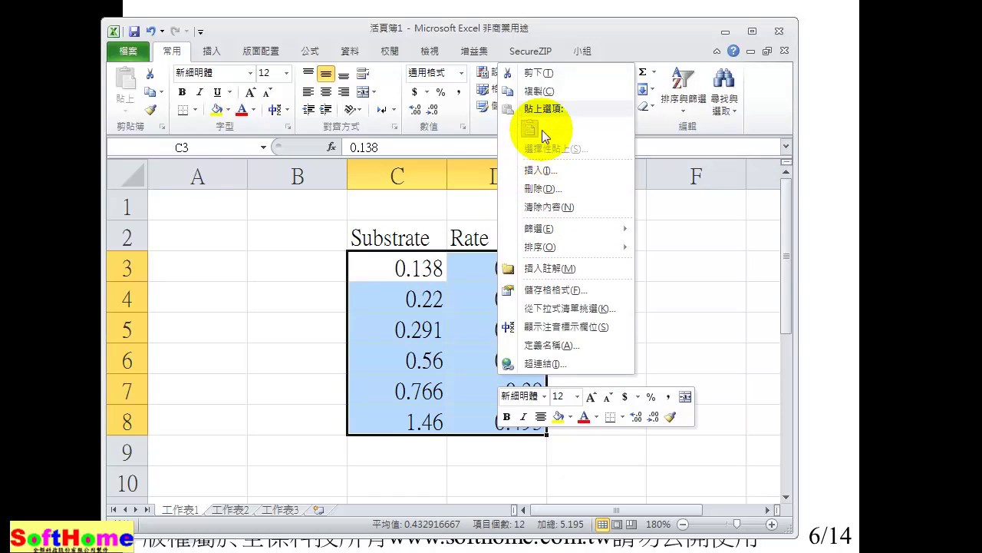
click(538, 91)
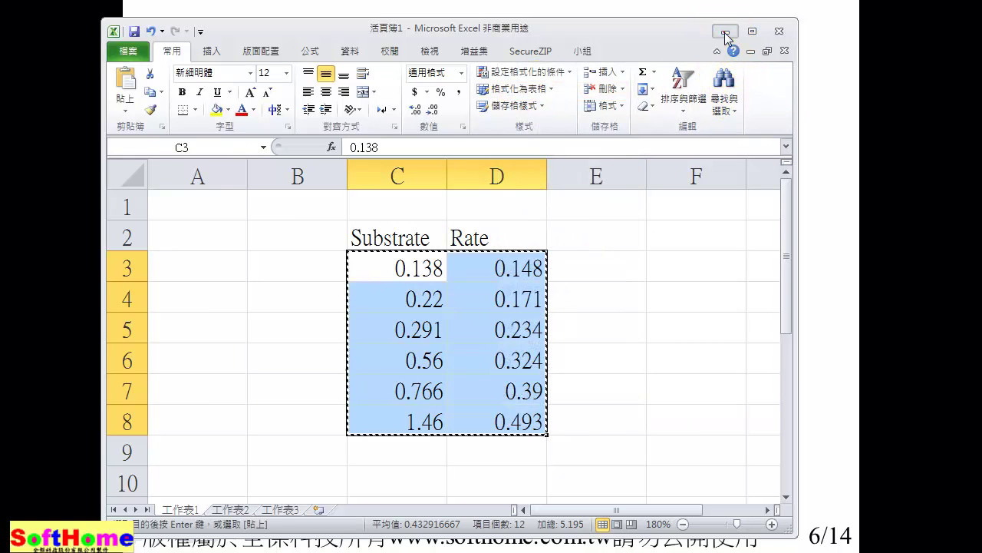
click(725, 32)
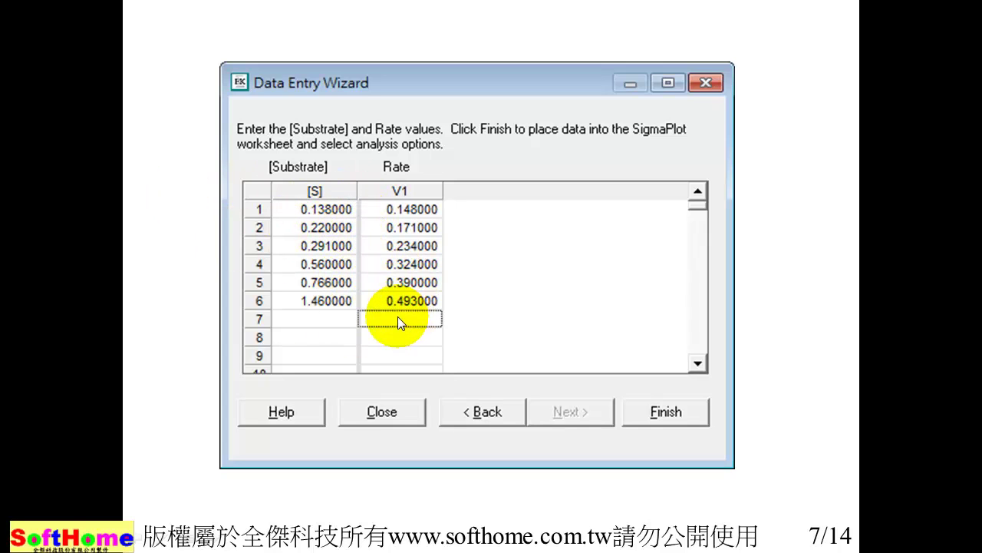
click(564, 374)
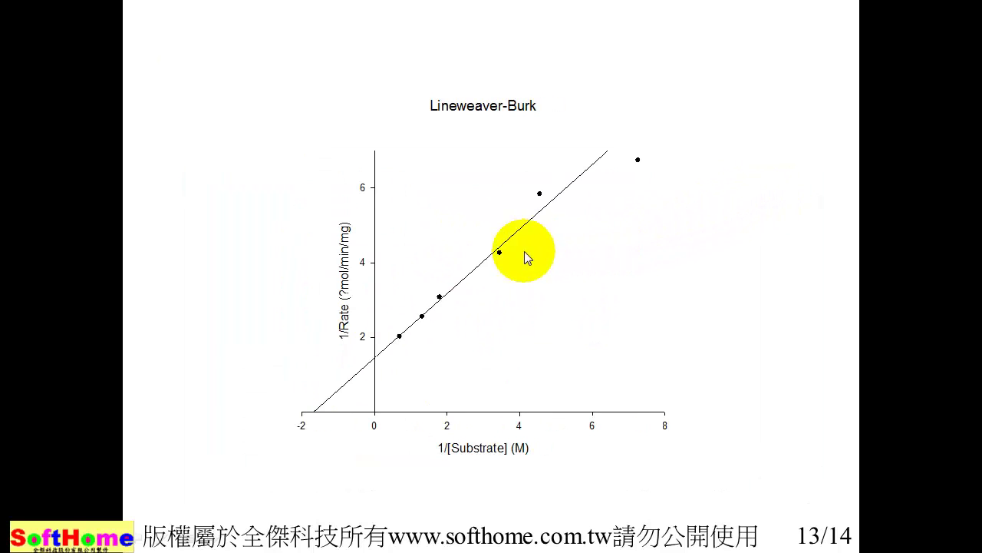
click(485, 316)
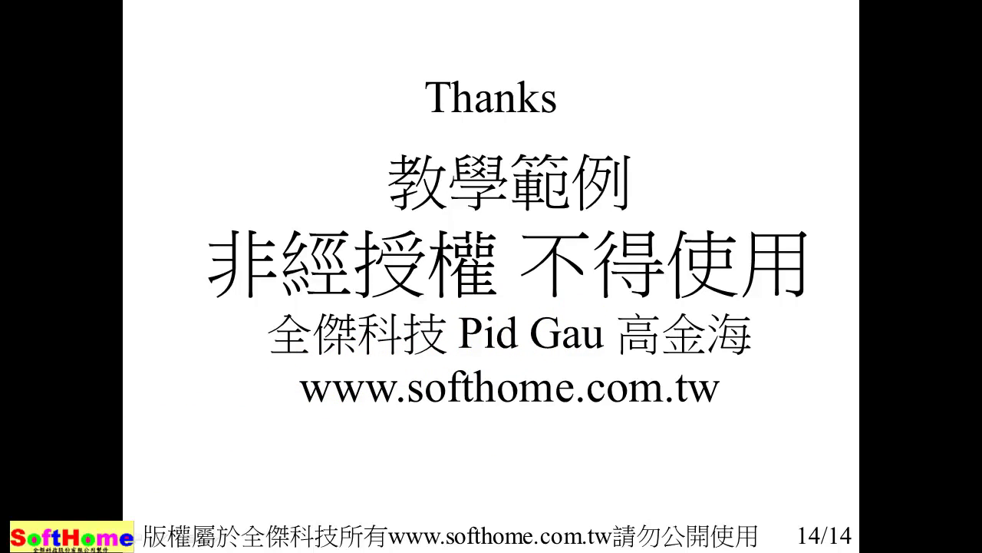
key(Right)
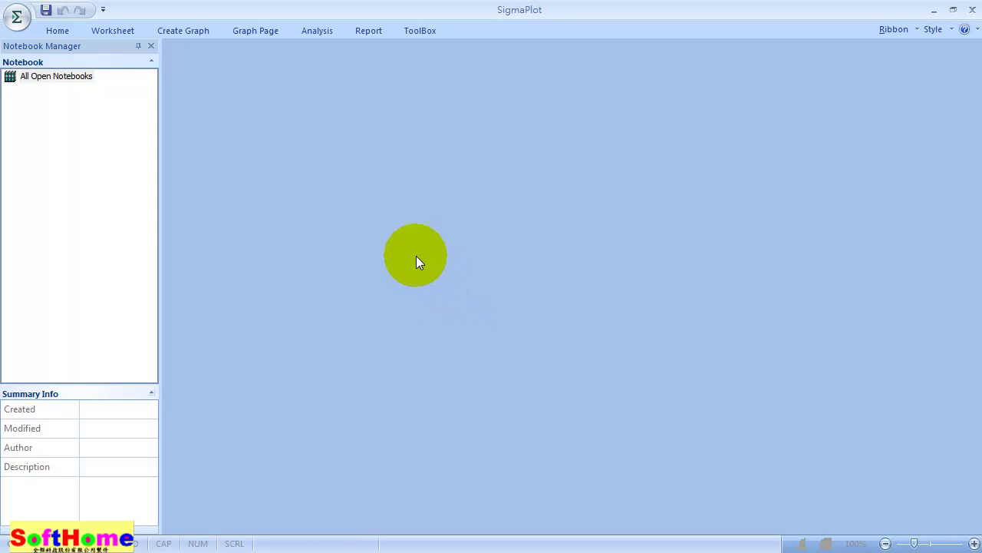
Start an Enzyme Kinetics study with 1 substrate, the Single Substrate type and Manual Data Entry, and continue to the data units.
click(420, 31)
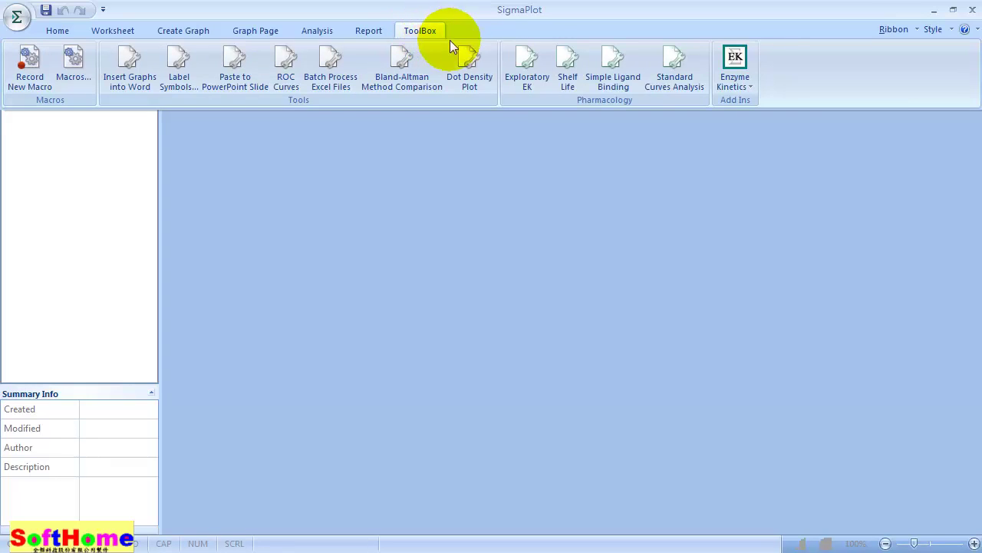
click(735, 67)
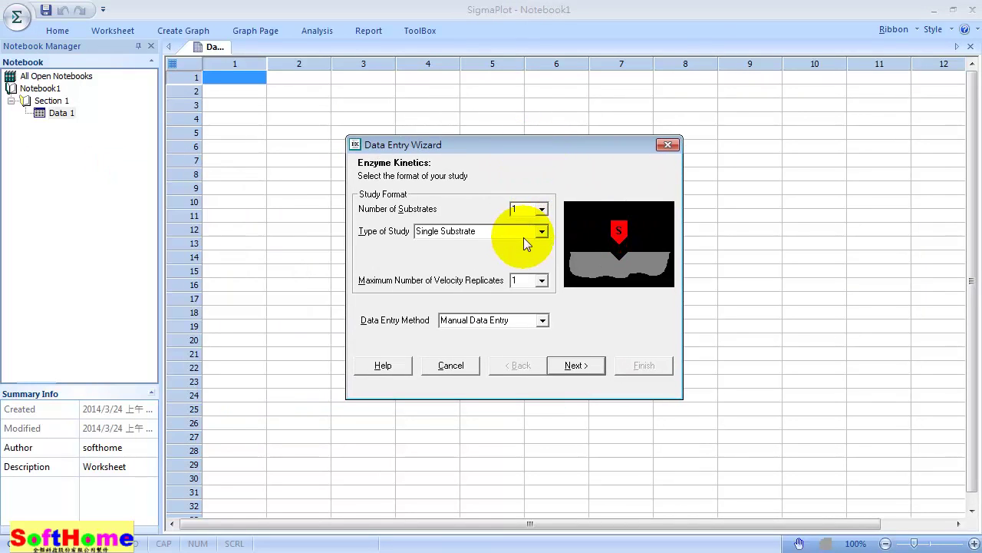
click(541, 209)
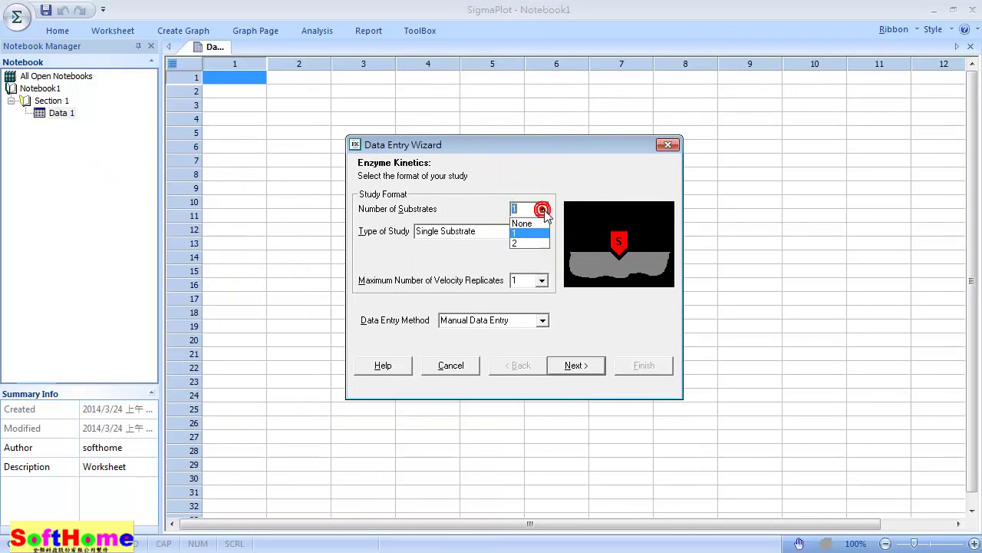
click(582, 177)
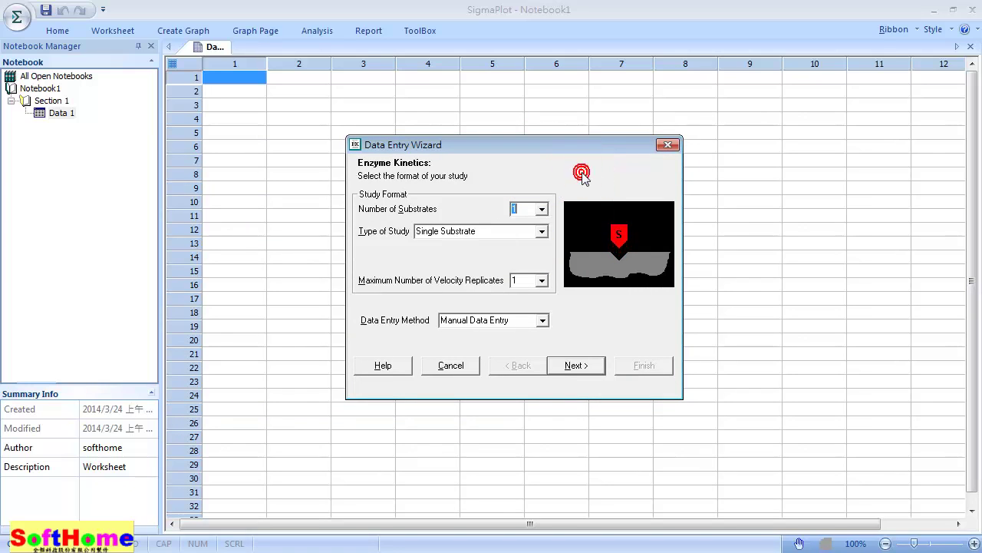
click(542, 232)
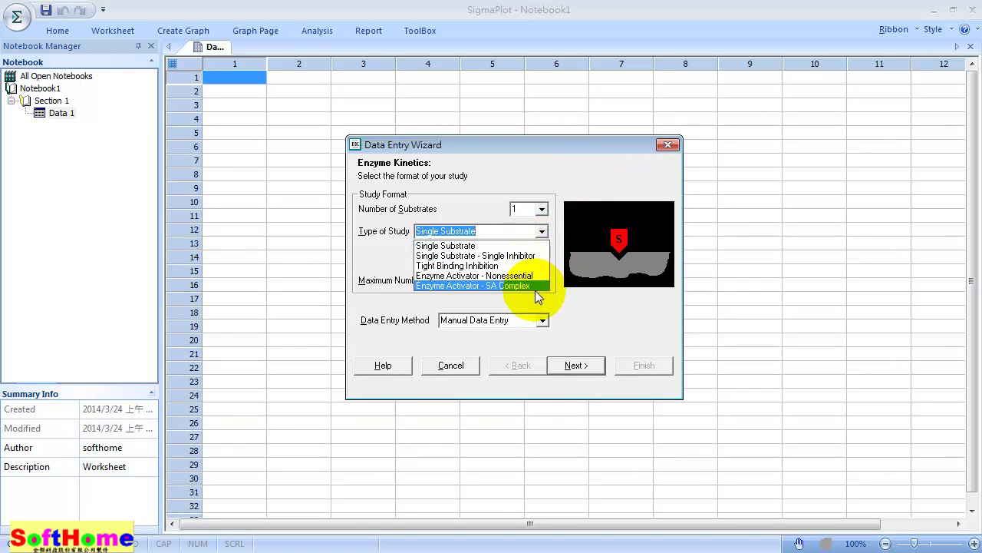
click(581, 175)
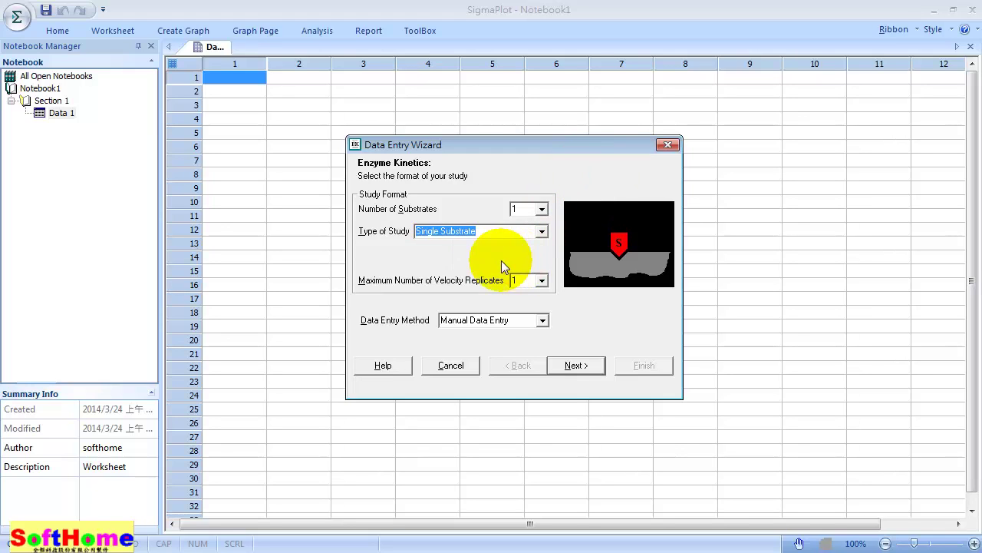
click(543, 320)
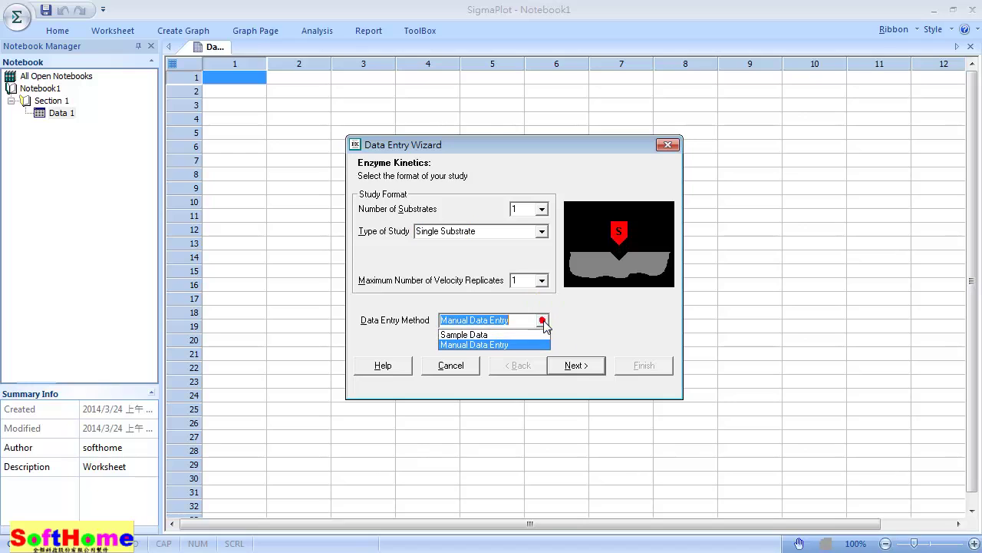
click(587, 318)
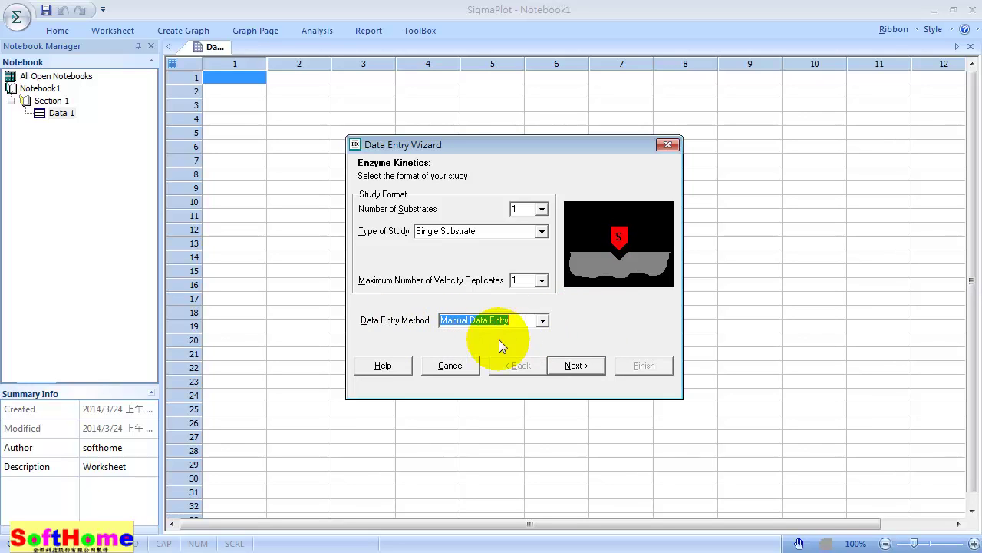
click(572, 364)
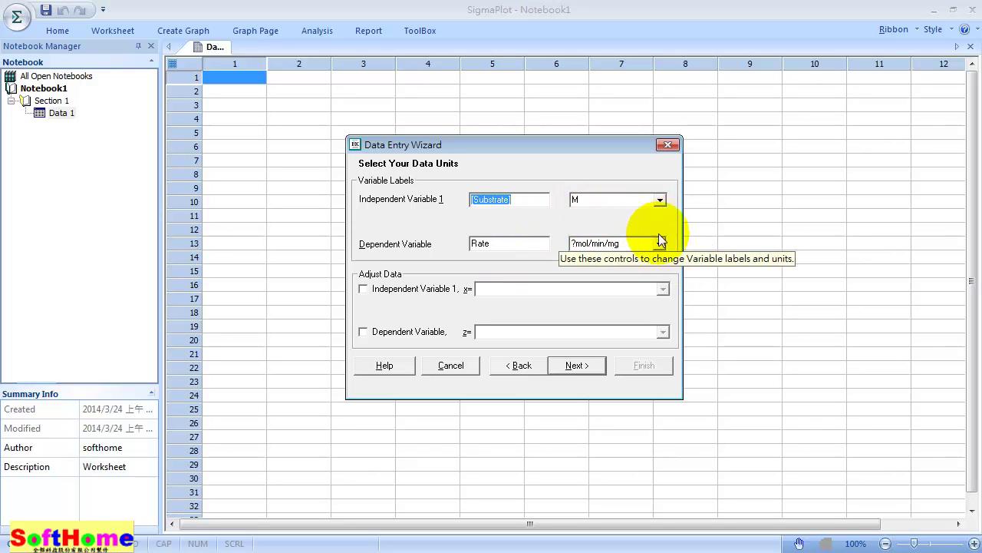
Review the unit choices, keep M for [Substrate] and ?mol/min/mg for Rate, and continue to the data entry grid.
click(660, 199)
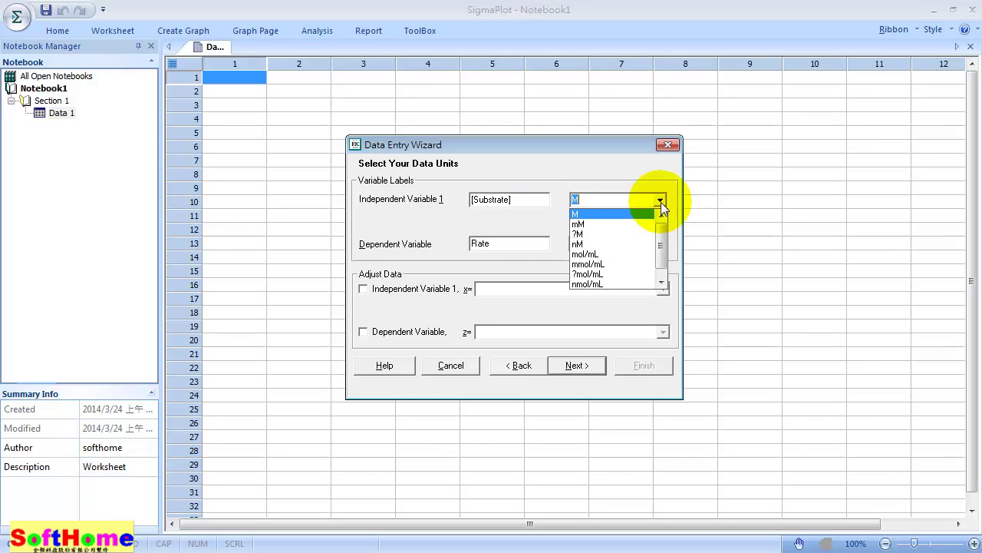
click(660, 200)
click(660, 244)
click(660, 243)
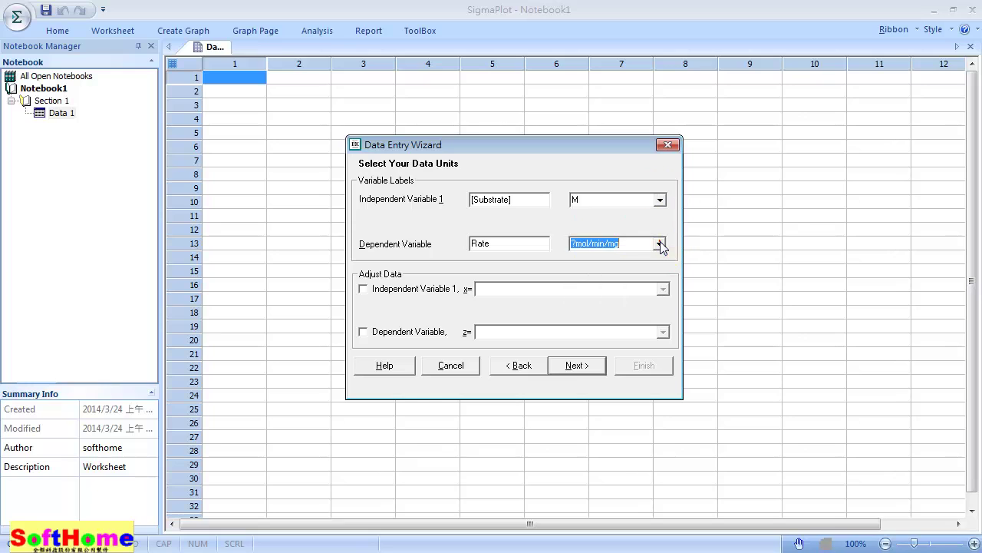
click(669, 219)
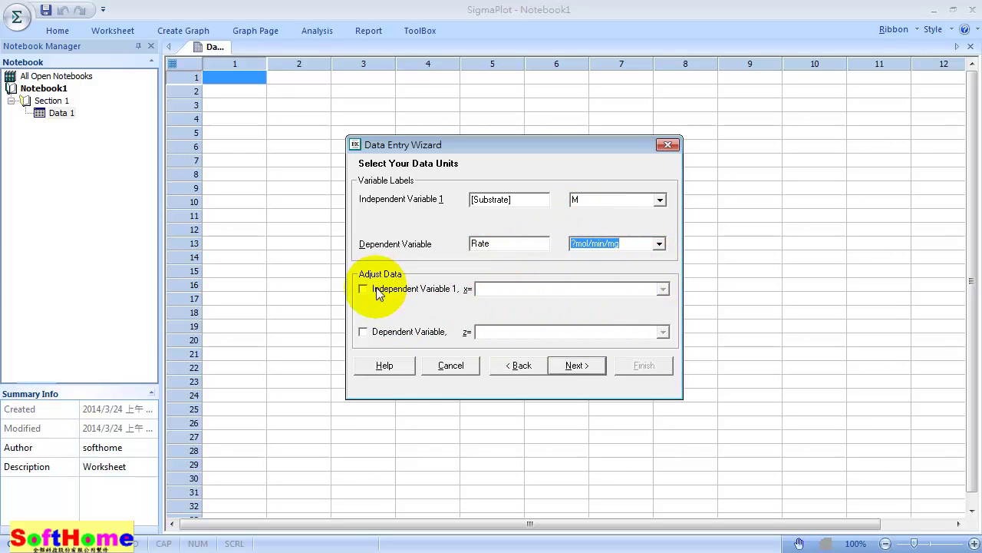
click(583, 368)
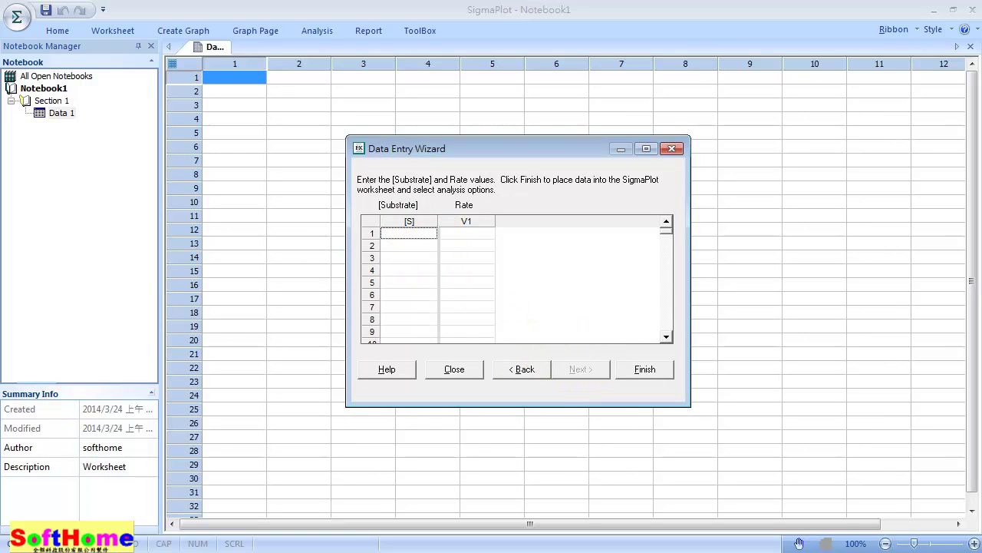
Switch to Excel, copy the Substrate and Rate values in C3:D8, and minimize the workbook.
key(alt+Tab)
drag(382, 271, 502, 419)
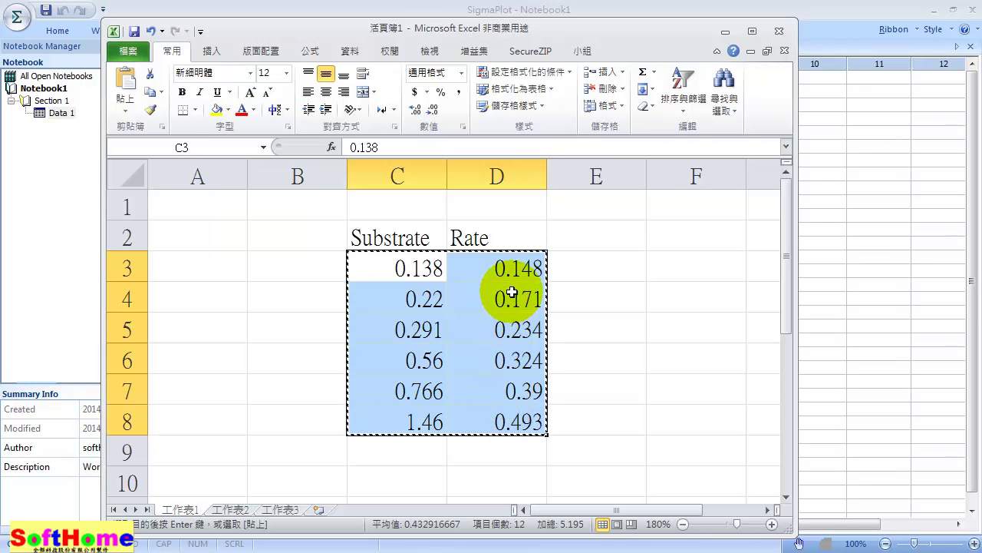
right_click(519, 239)
click(558, 267)
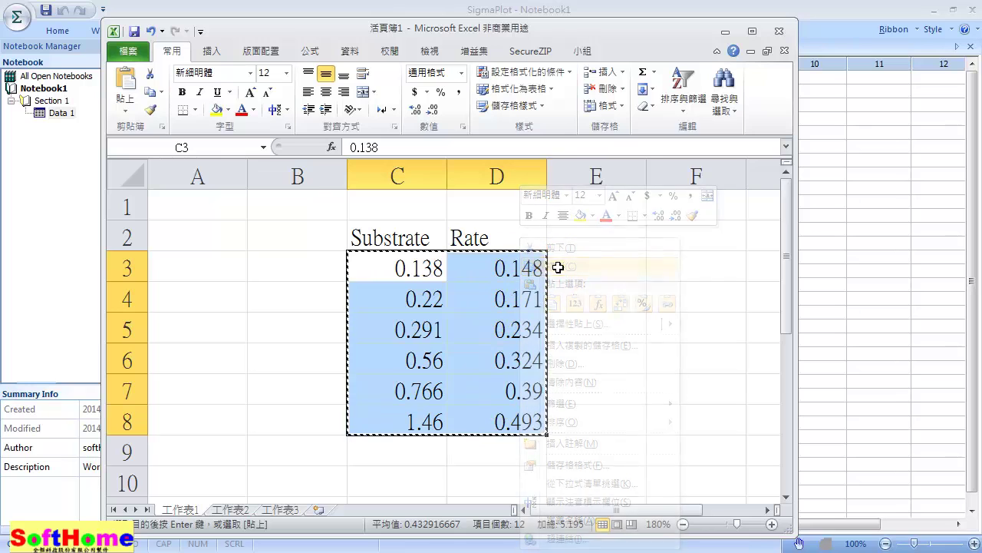
click(724, 30)
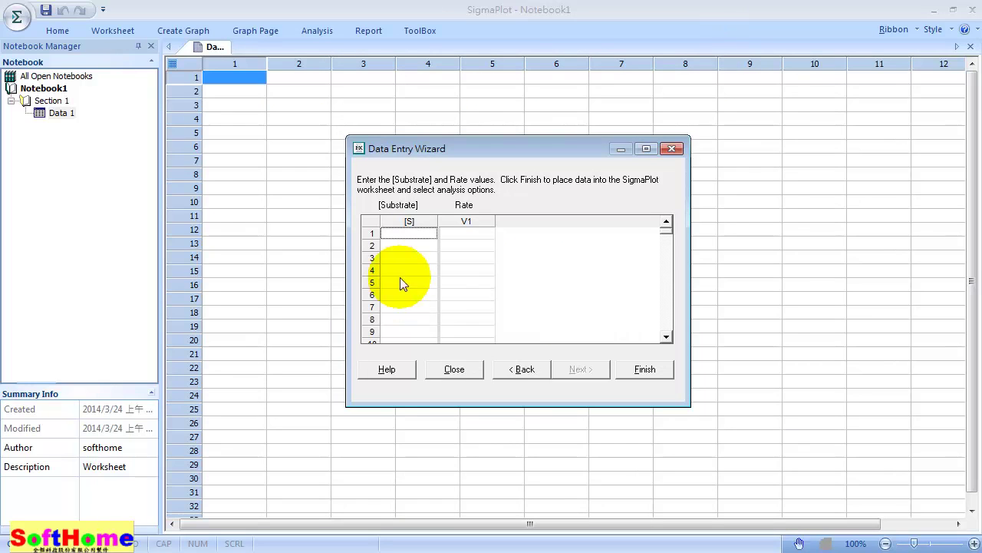
Paste the copied values into the wizard's grid from the first [S] cell and finish the data entry.
right_click(408, 233)
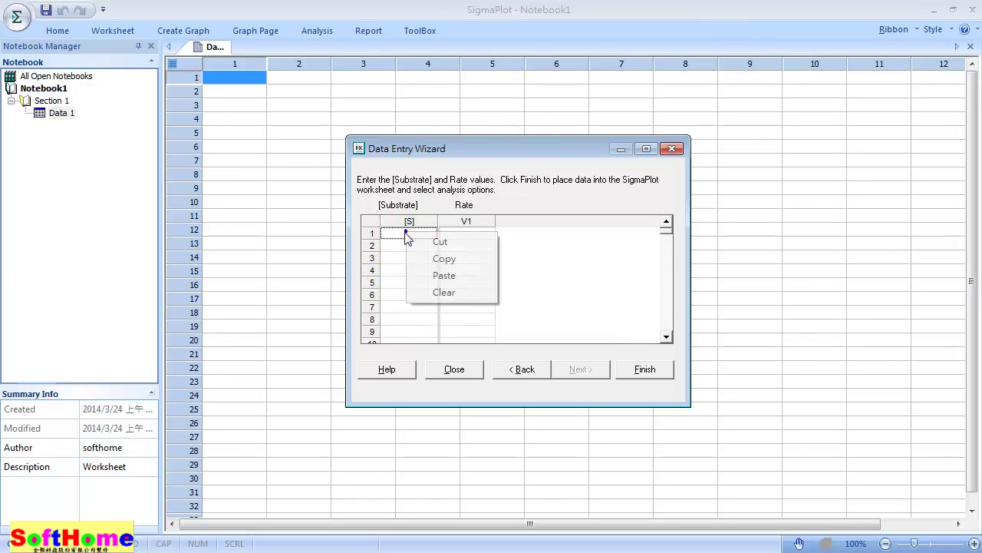
click(441, 277)
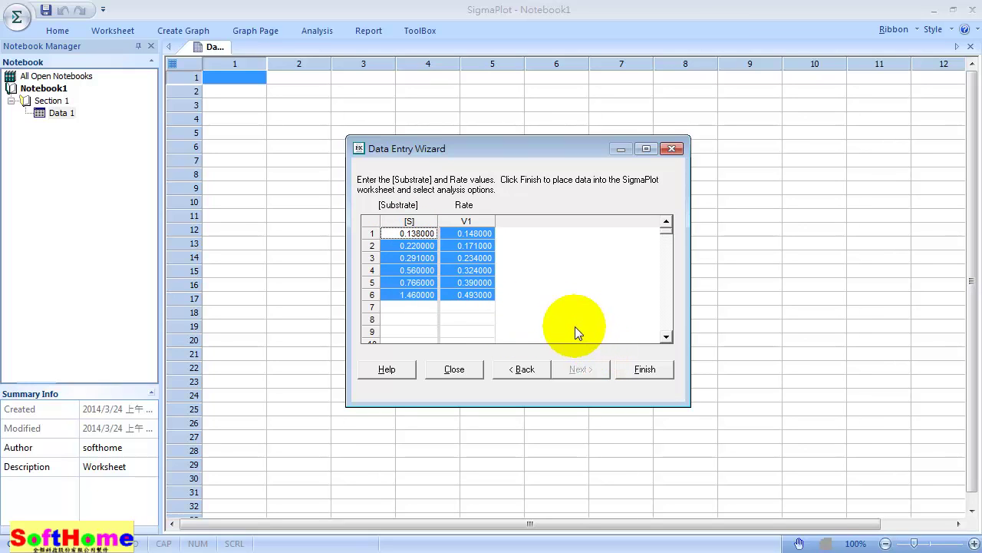
click(644, 372)
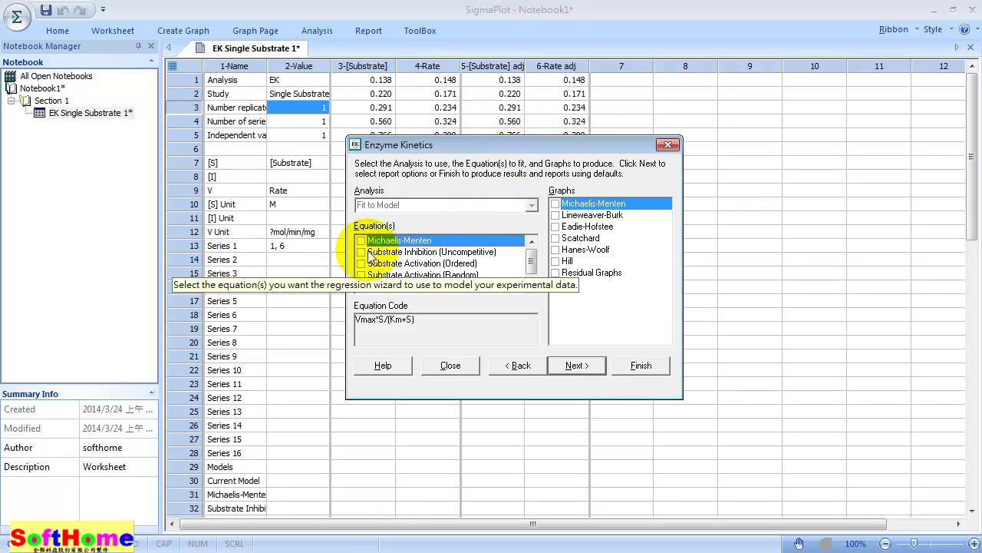
Include the Michaelis-Menten equation in the fit and look through the other available equations.
click(363, 242)
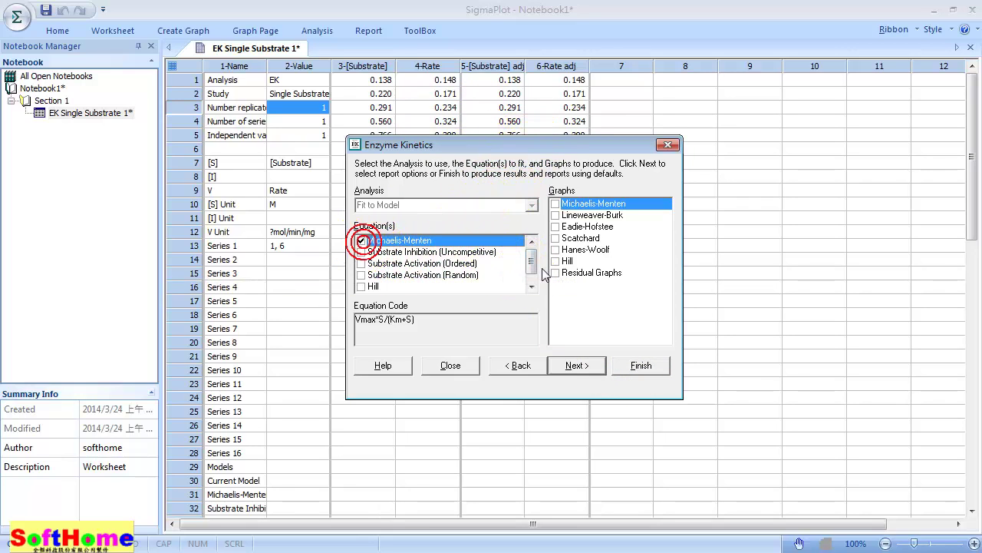
drag(533, 259, 533, 274)
scroll(533, 284, up, 1)
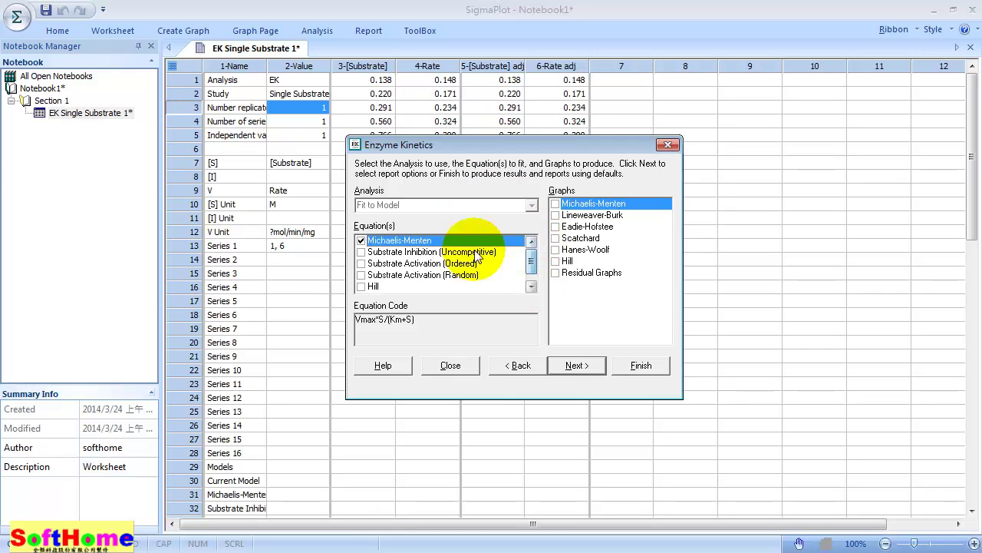
Include the Michaelis-Menten, Lineweaver-Burk, Eadie-Hofstee, Scatchard, Hanes-Woolf, Hill and Residual graphs in the output.
click(555, 204)
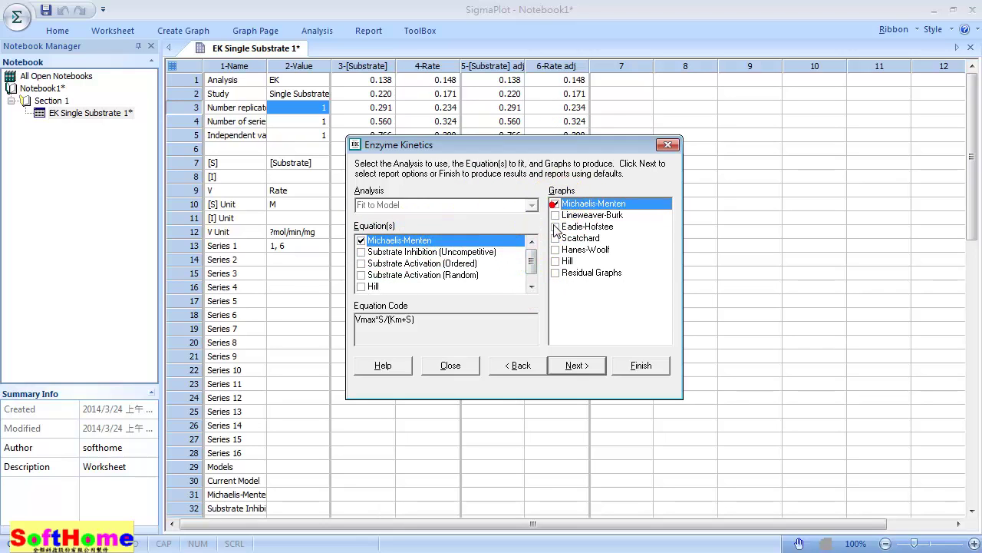
click(555, 215)
click(554, 226)
click(555, 238)
click(555, 250)
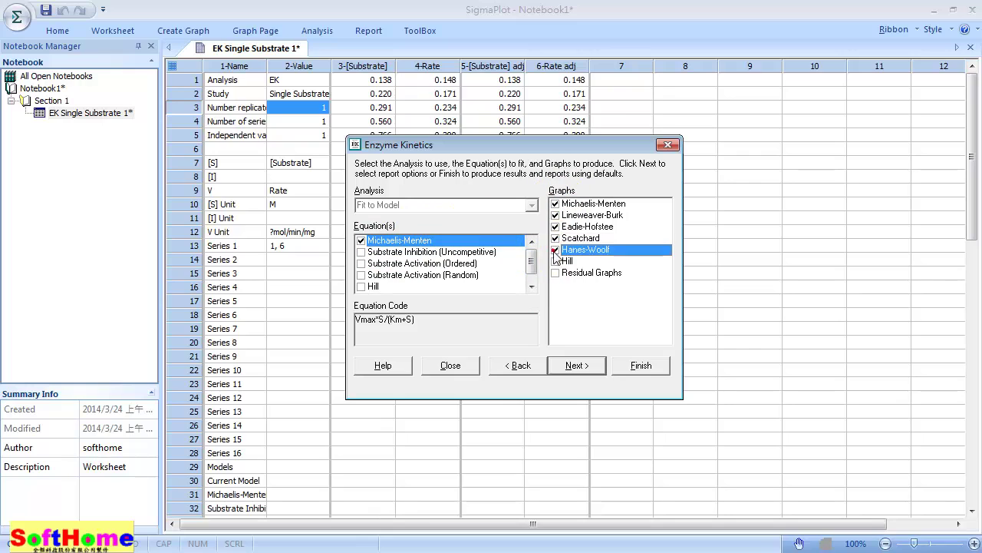
click(555, 261)
click(555, 273)
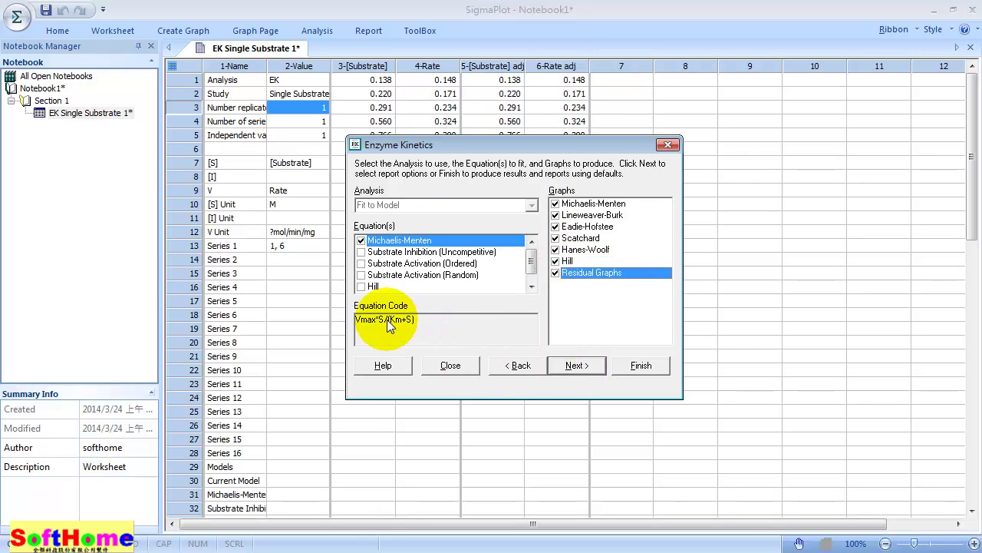
Check the equation code of Substrate Inhibition (Uncompetitive), leave that model out of the fit, and continue to the report options.
click(361, 253)
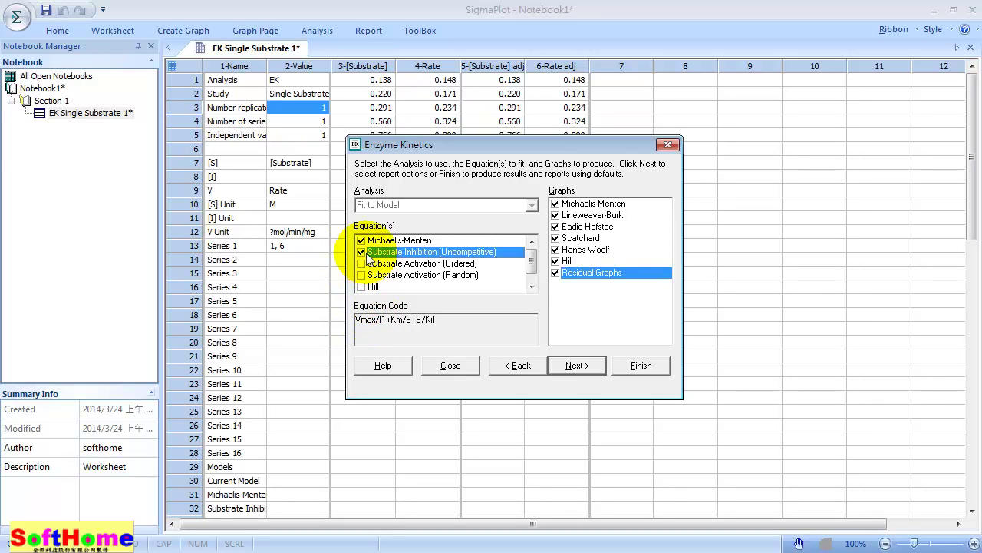
click(361, 252)
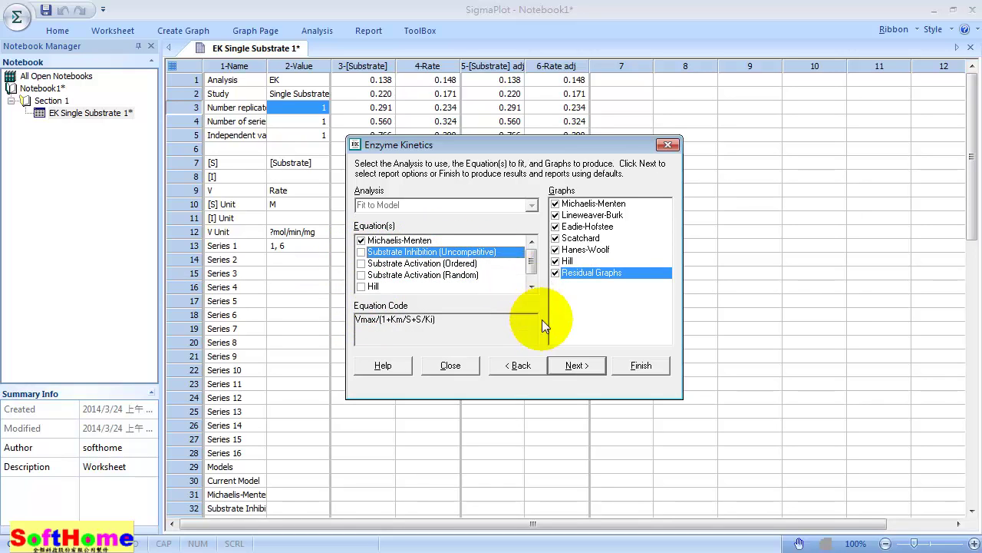
click(578, 366)
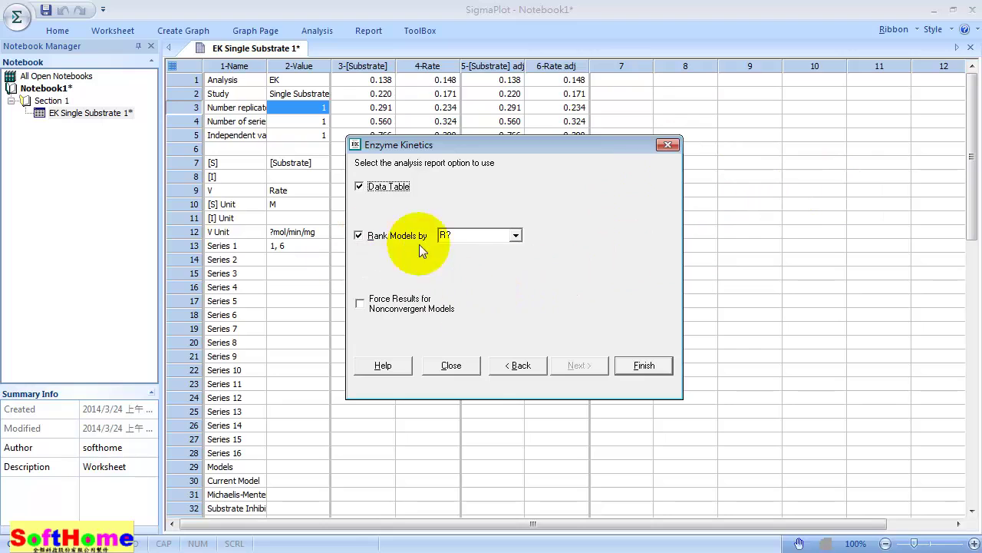
Keep the data table and the model ranking by R² in the report, and finish the wizard to generate the results and graphs.
click(515, 236)
click(511, 235)
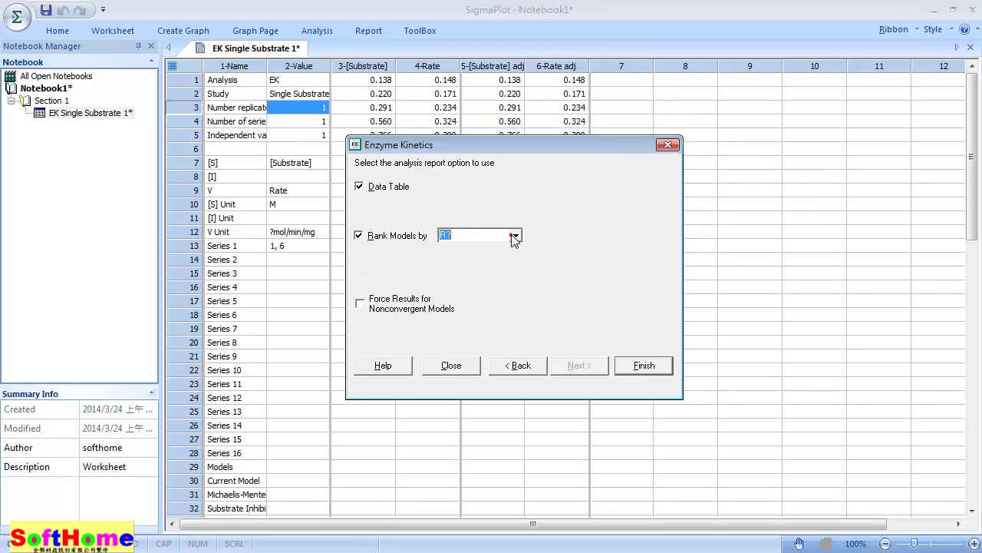
click(643, 366)
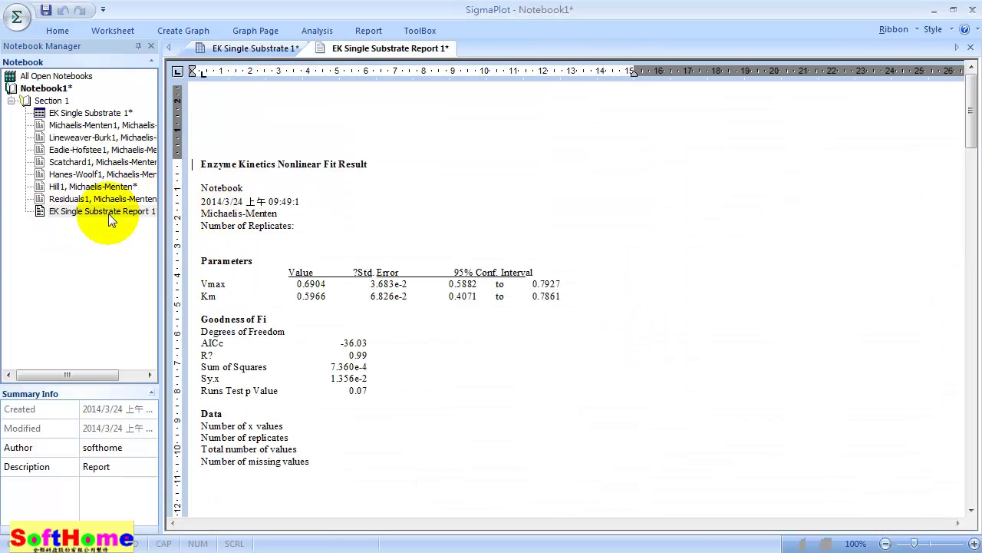
Examine the report's Vmax and Km values, standard errors and 95% confidence intervals, plus the R² and sum of squares under goodness of fit.
click(515, 330)
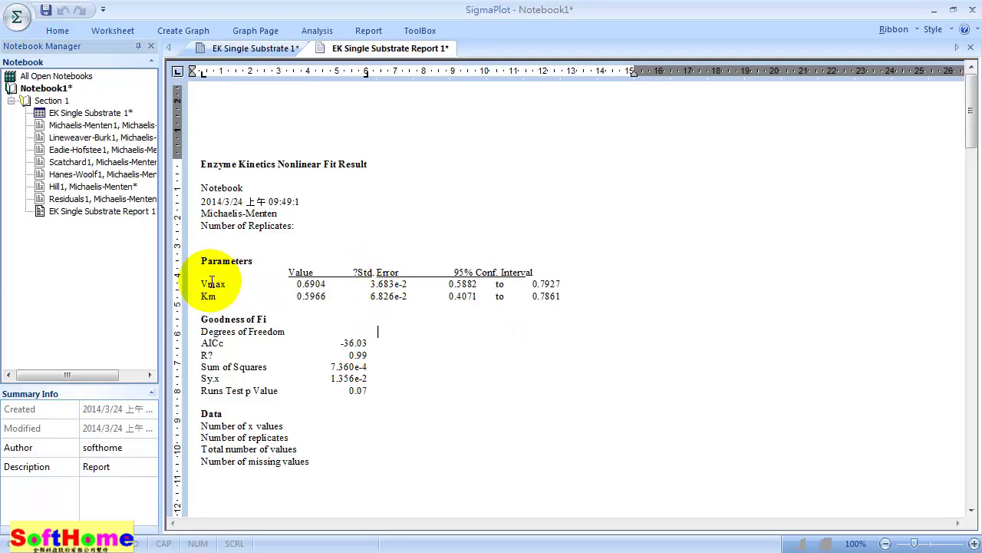
drag(210, 281, 284, 282)
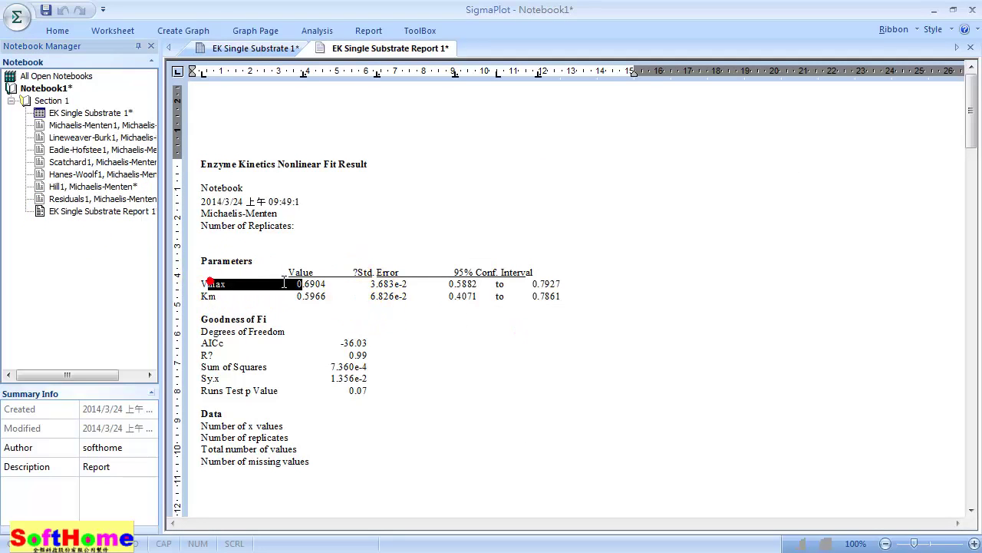
click(974, 543)
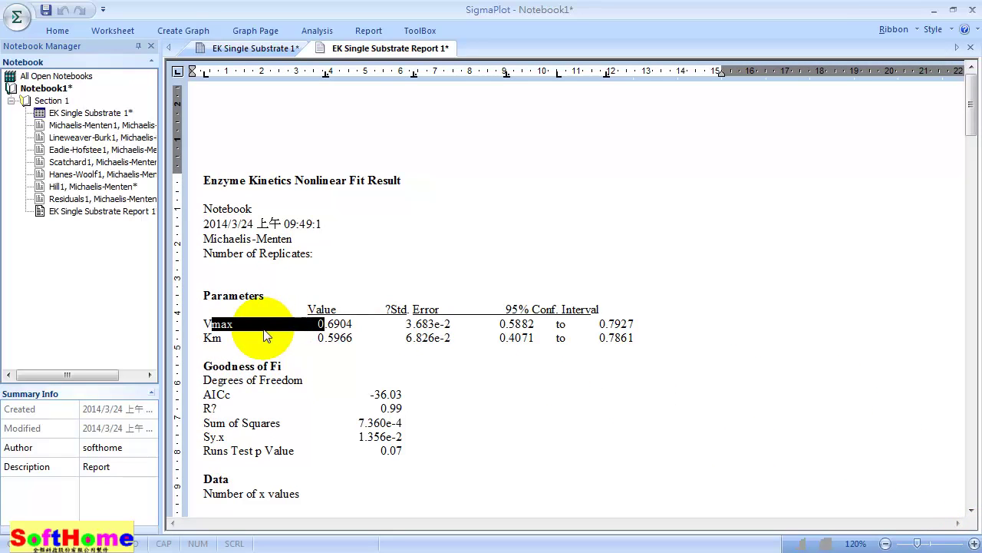
click(326, 324)
click(406, 324)
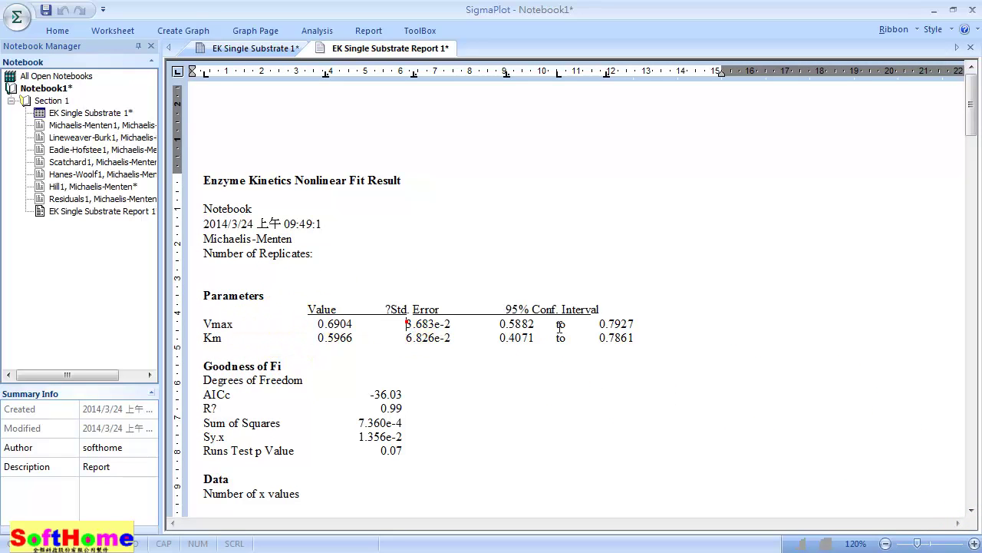
click(516, 330)
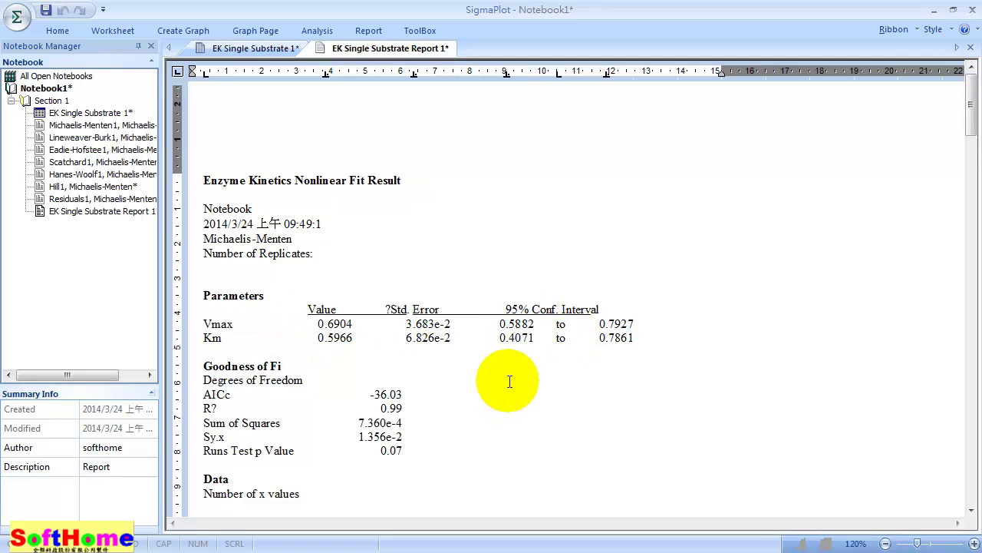
scroll(508, 378, down, 5)
scroll(508, 378, up, 5)
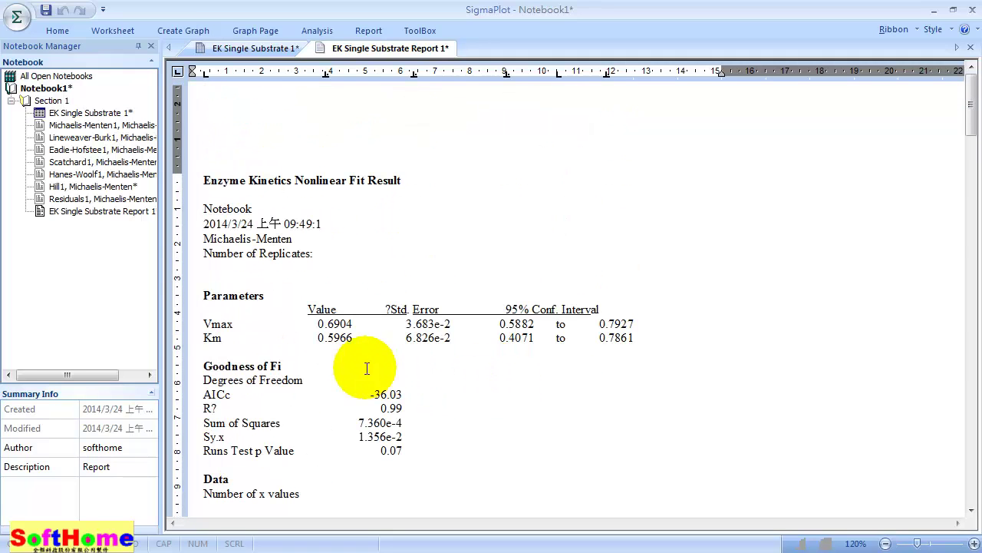
click(213, 339)
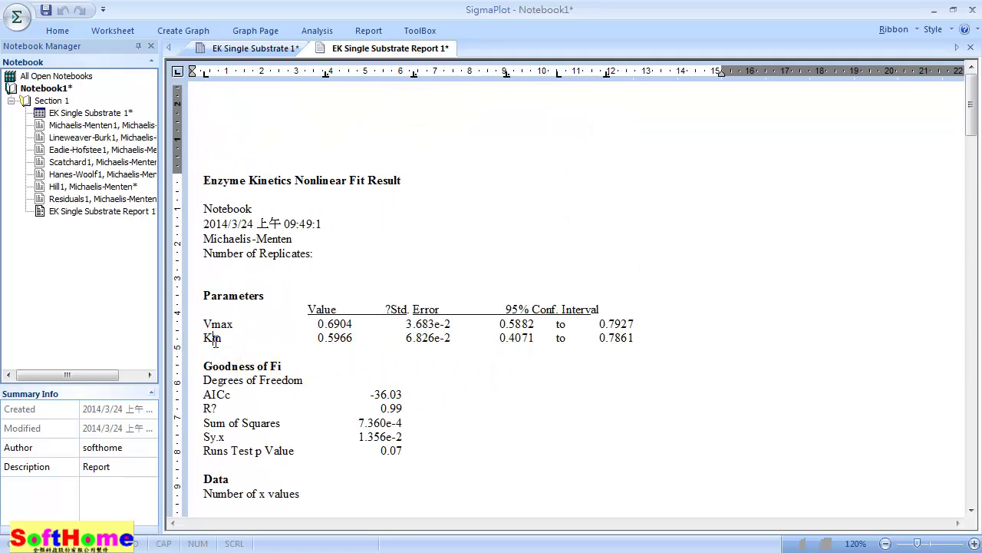
click(387, 412)
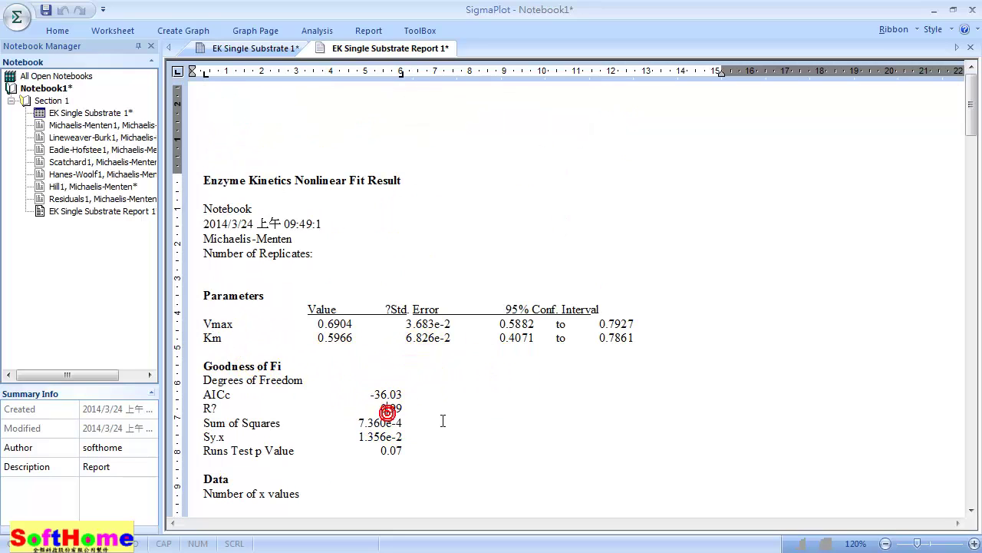
click(355, 428)
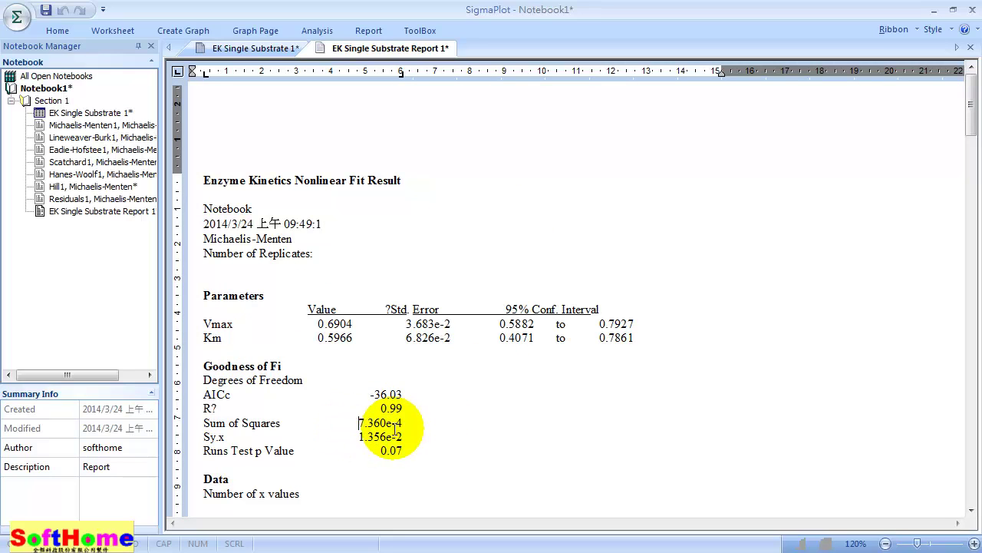